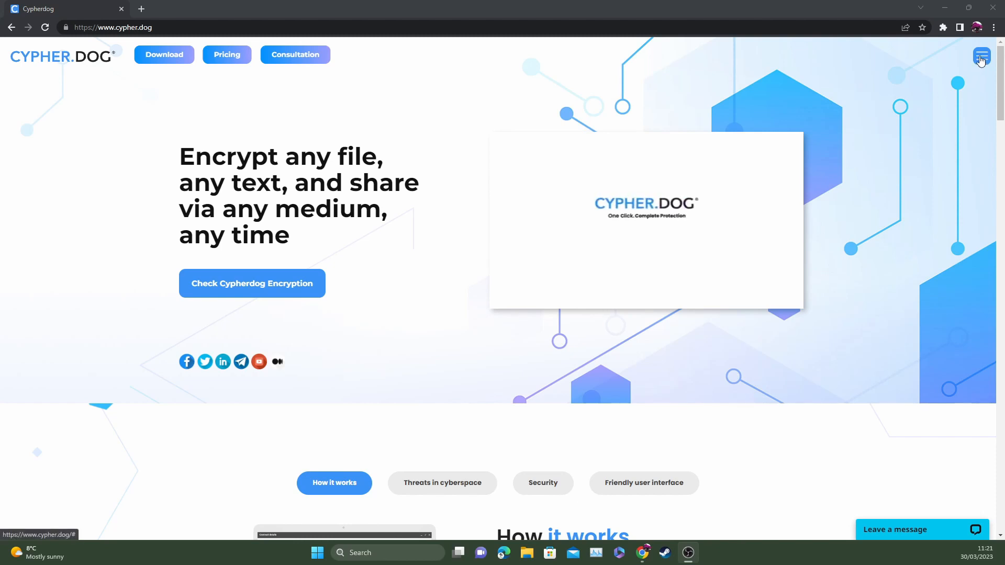
- Open the Download page from the Cypherdog site menu
left_click(981, 58)
left_click(909, 109)
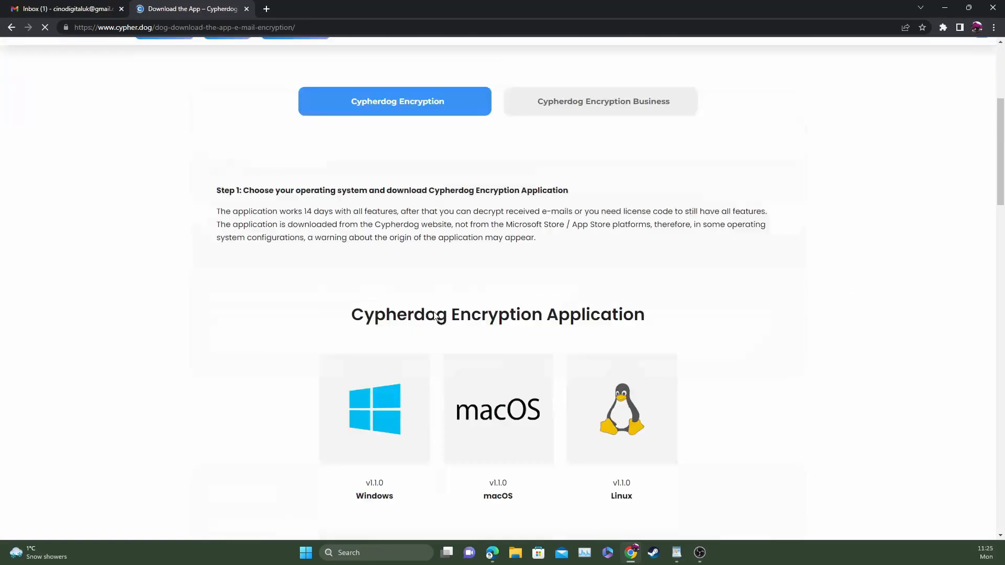
- Download the Windows version of the Cypherdog Encryption Application
scroll(285, 340, "down", 2)
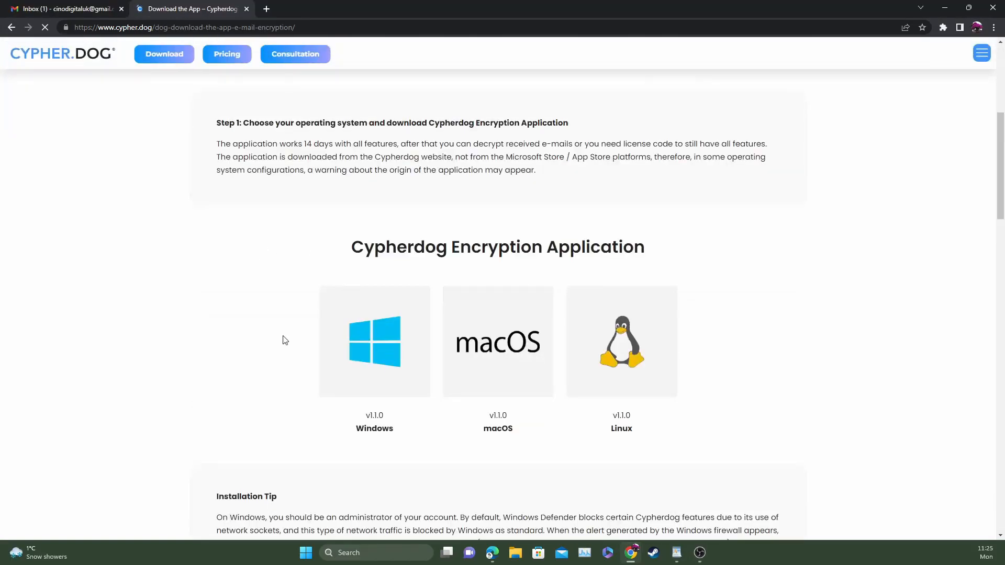
left_click(374, 344)
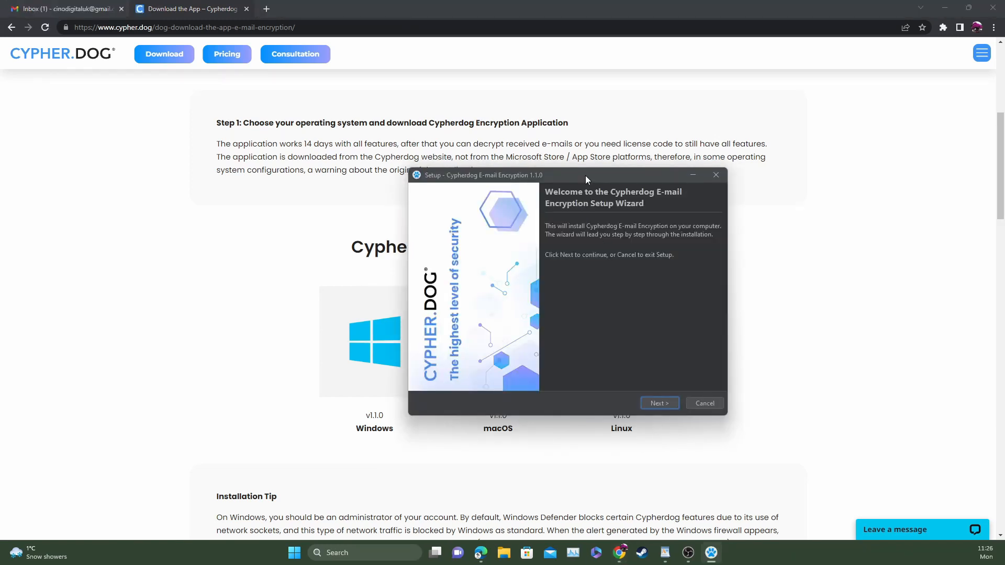
left_click_drag(586, 175, 547, 180)
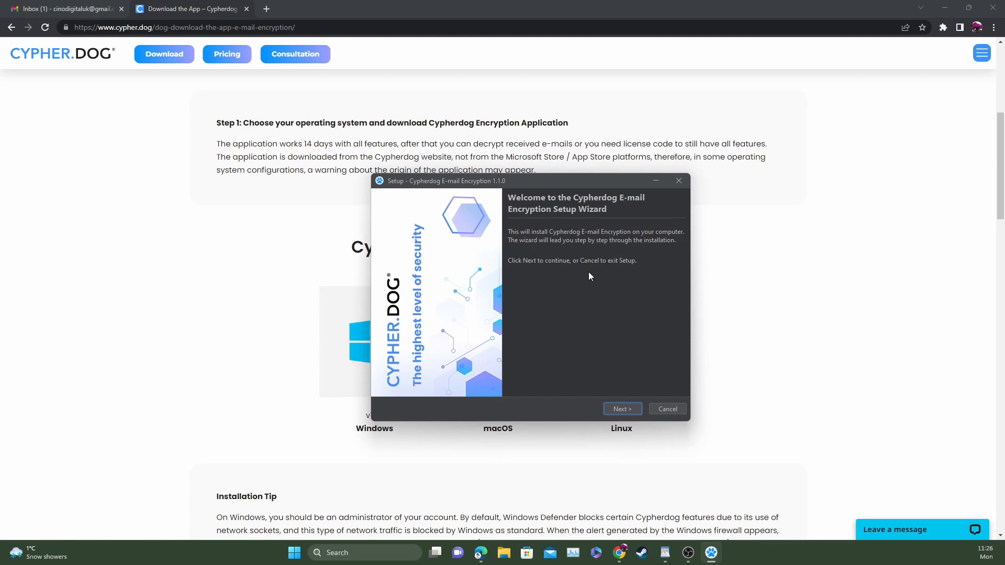
- Complete the setup wizard with default options, launch the app and allow its network access through the firewall
left_click(618, 410)
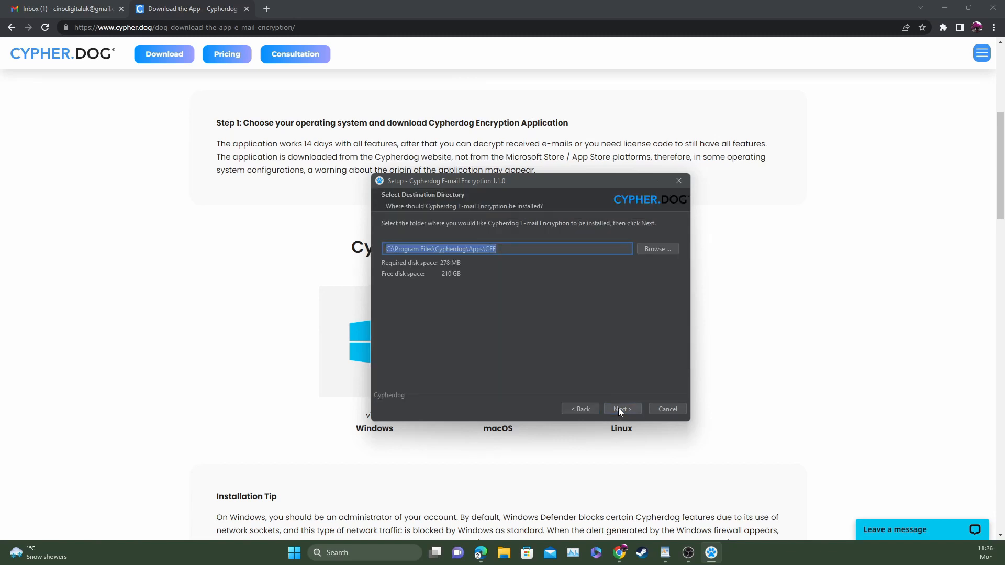
left_click(623, 409)
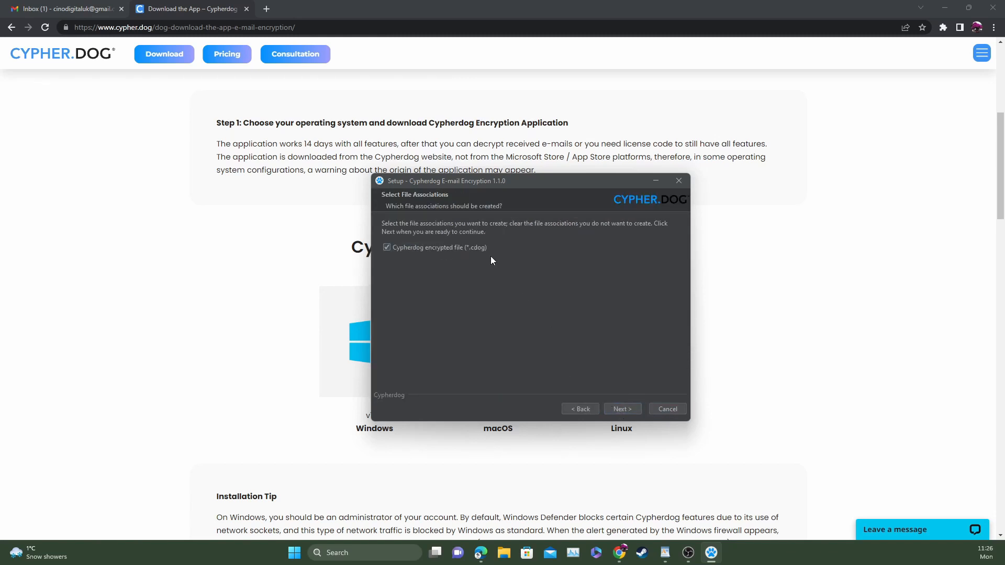
left_click(623, 409)
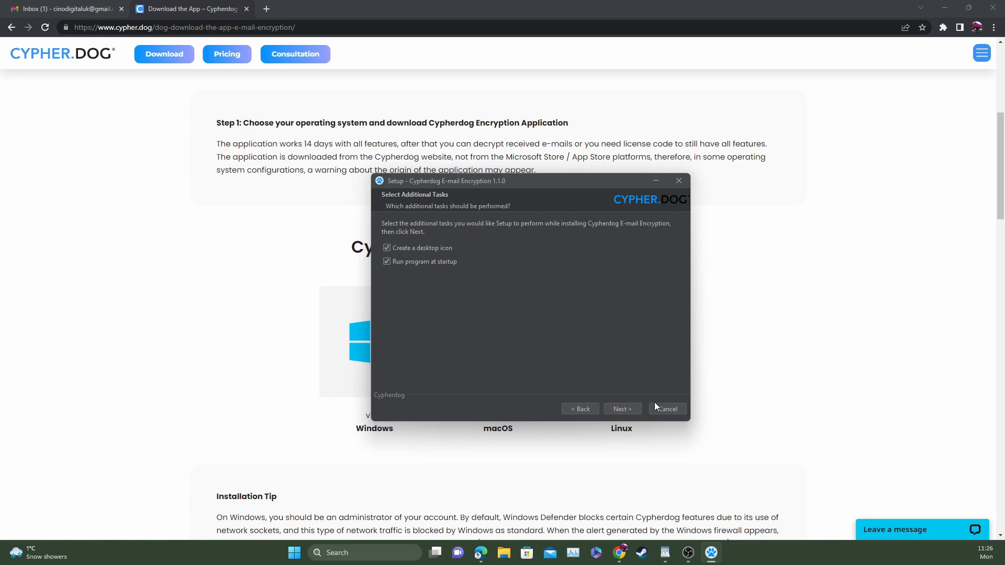
left_click(621, 410)
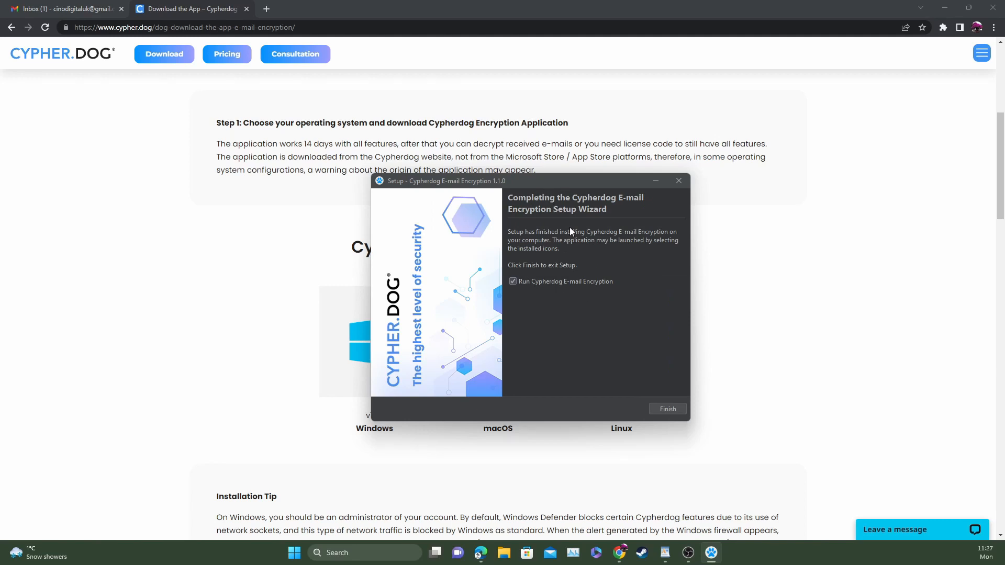
left_click(663, 411)
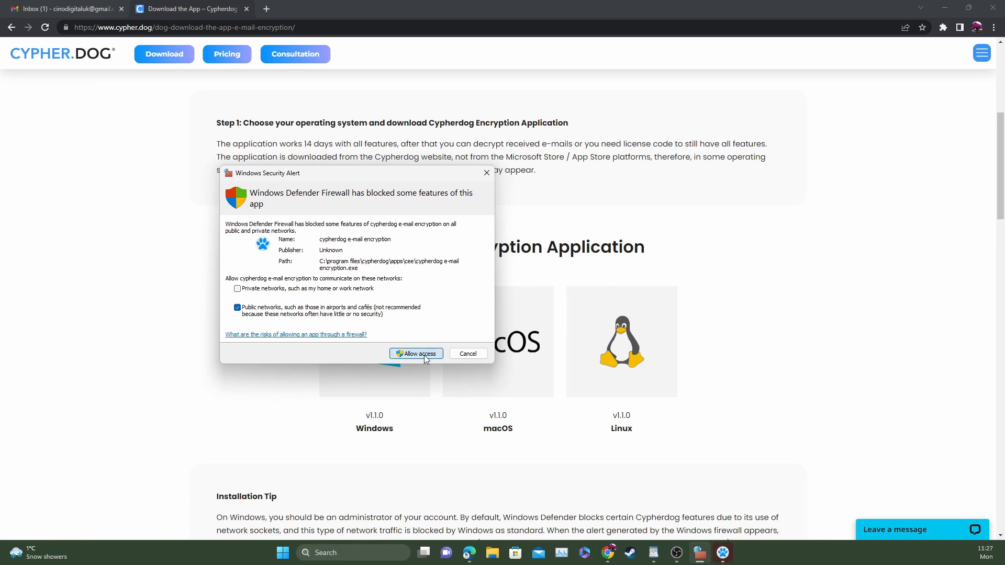
left_click(419, 354)
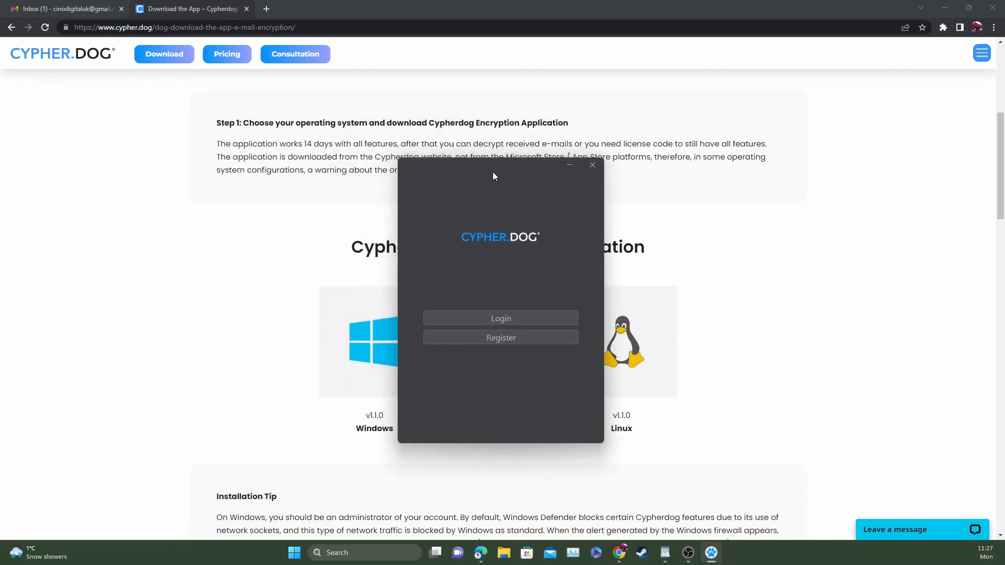
left_click_drag(495, 164, 204, 197)
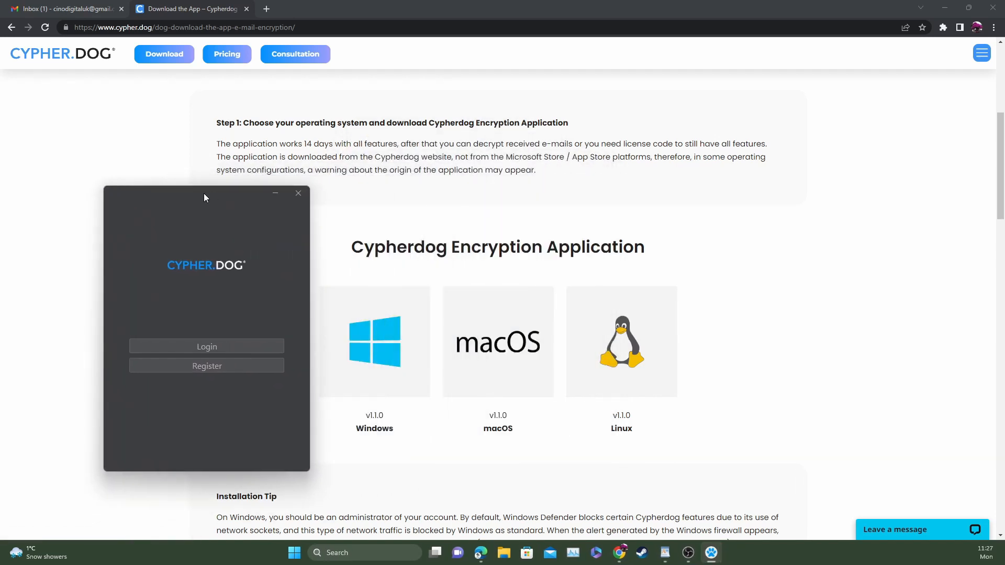
- Open the Register form and enter the account e-mail address and a password
left_click(213, 367)
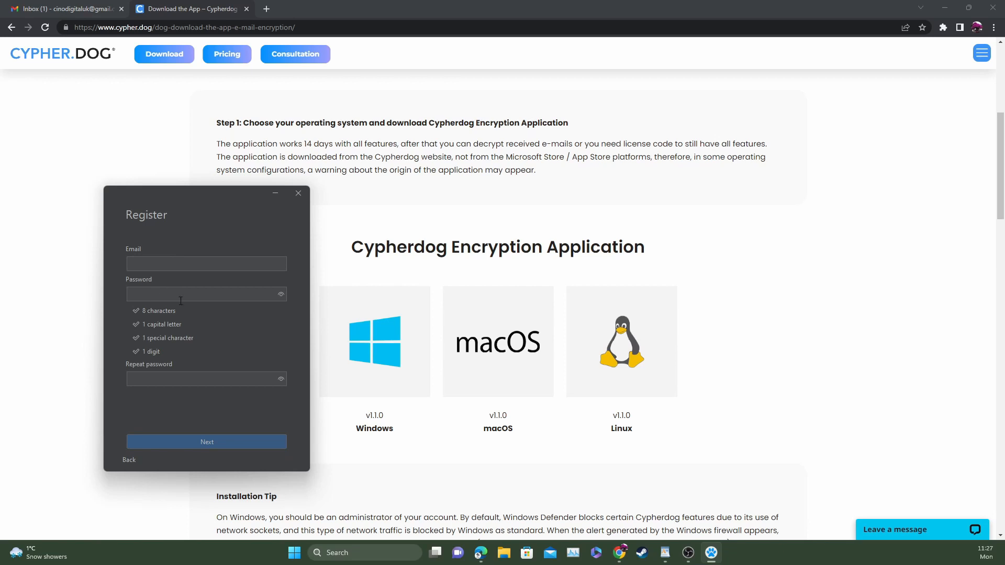
left_click(161, 264)
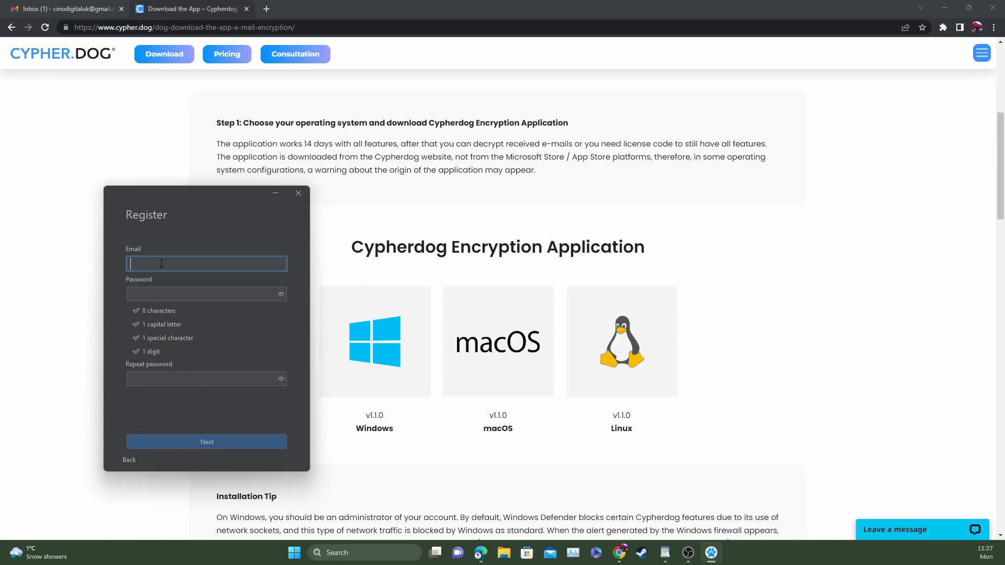
key("Tab")
type("*********")
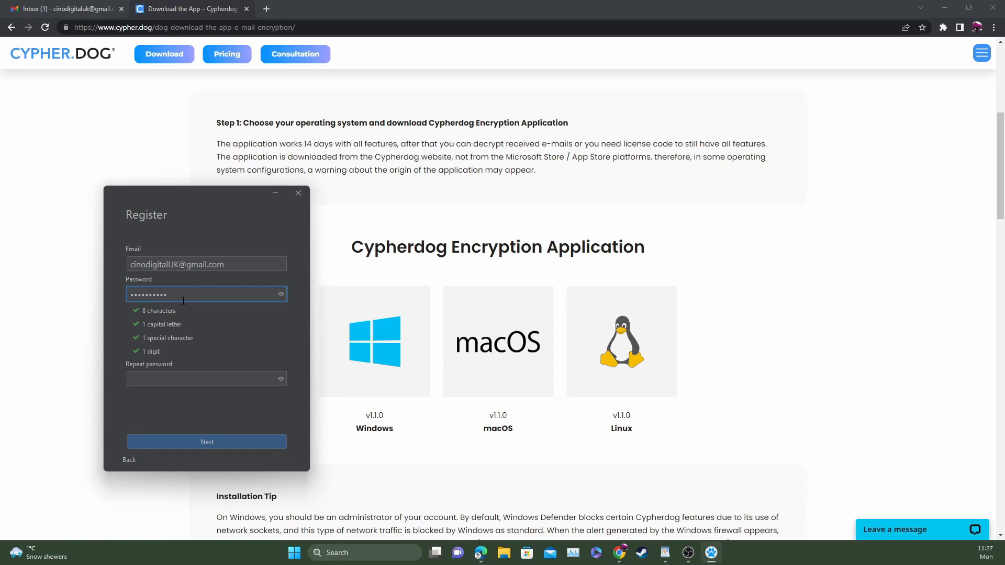
- Repeat the account password and submit the registration
key("ctrl+a")
left_click(189, 383)
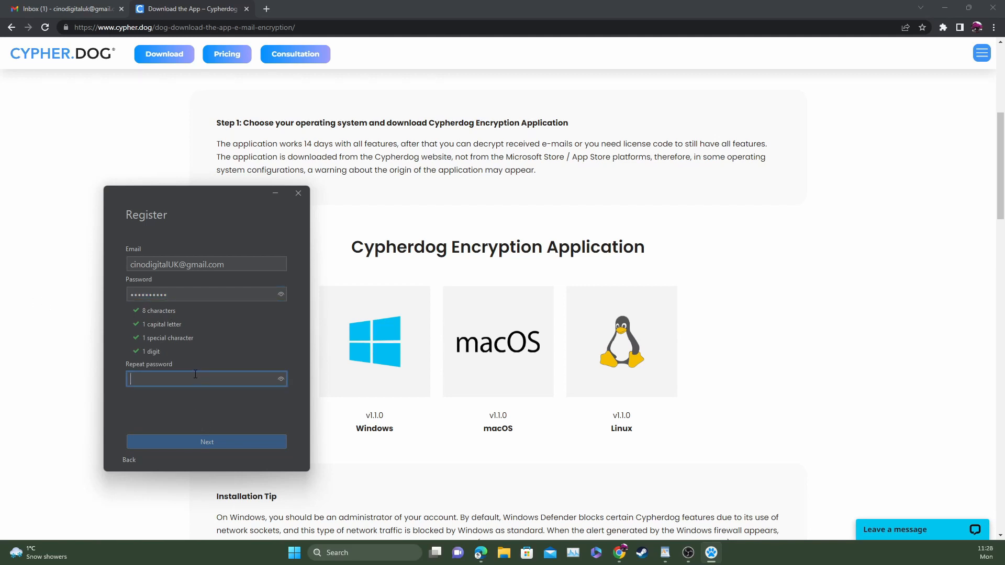
type("••••••••••")
left_click(215, 444)
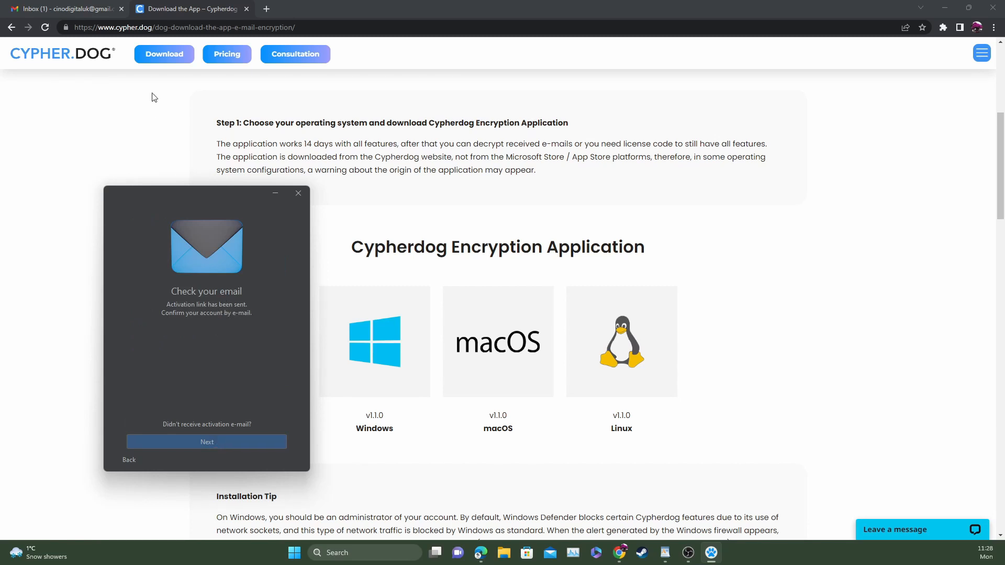
- Open the Cypherdog activation e-mail in Gmail and confirm the e-mail address through its link
left_click(103, 11)
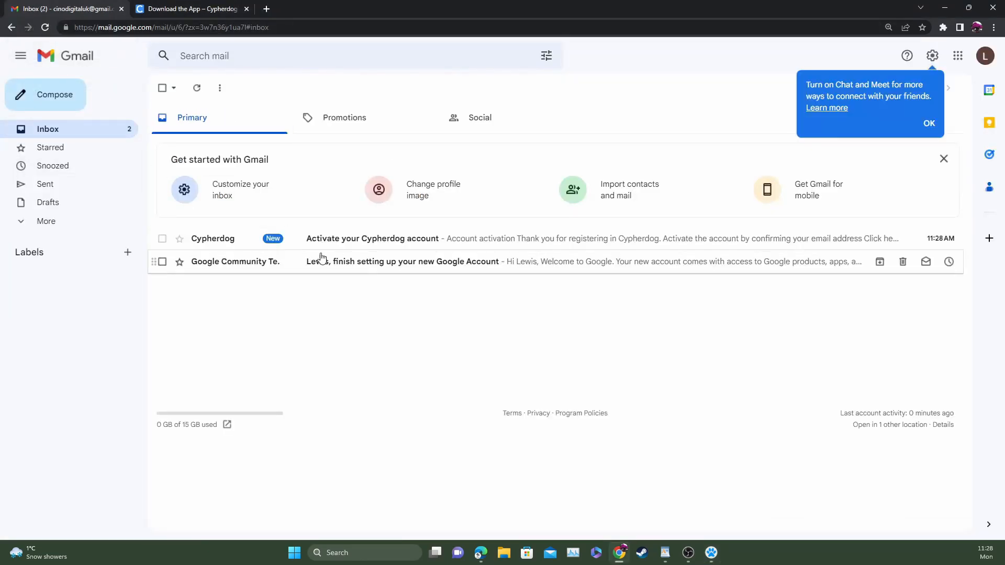
left_click(384, 242)
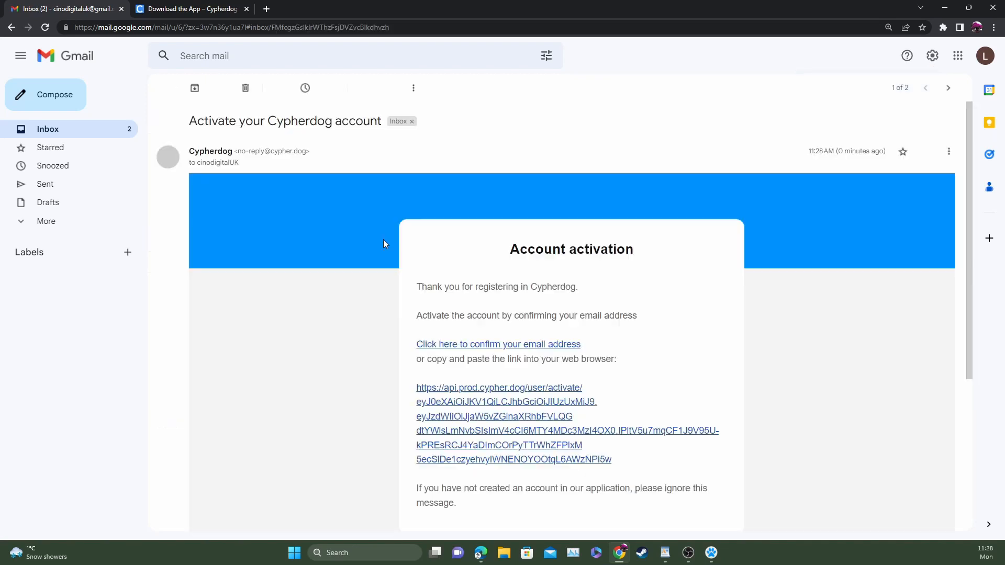
scroll(469, 276, "down", 4)
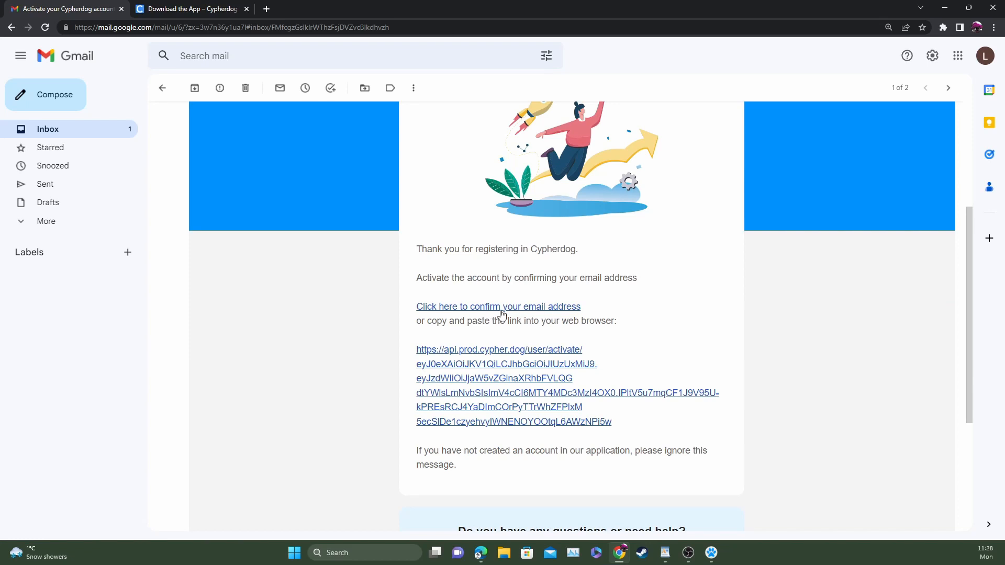
left_click(471, 309)
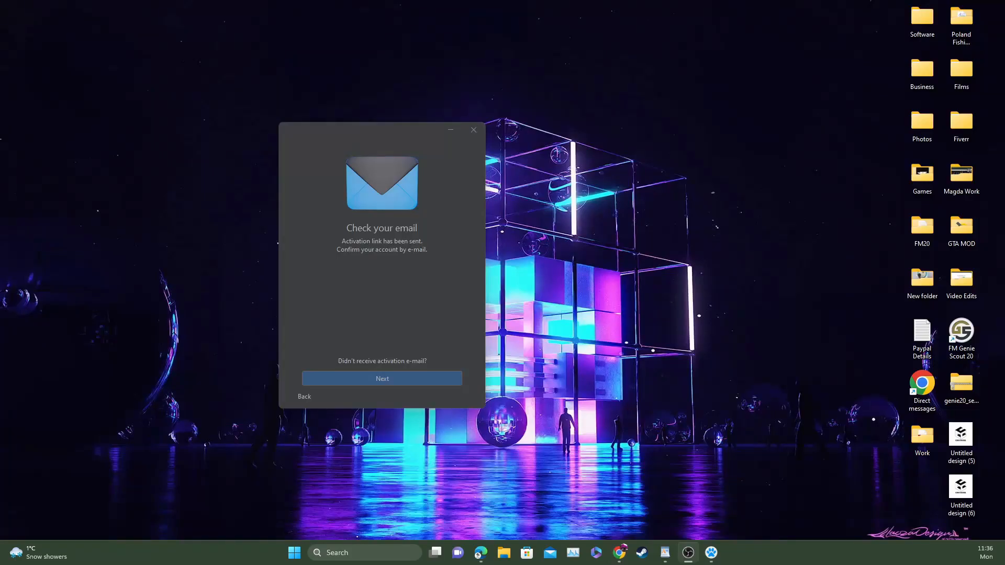
- Continue to key setup, enter and repeat an RSA key password, and generate the keys
left_click(422, 269)
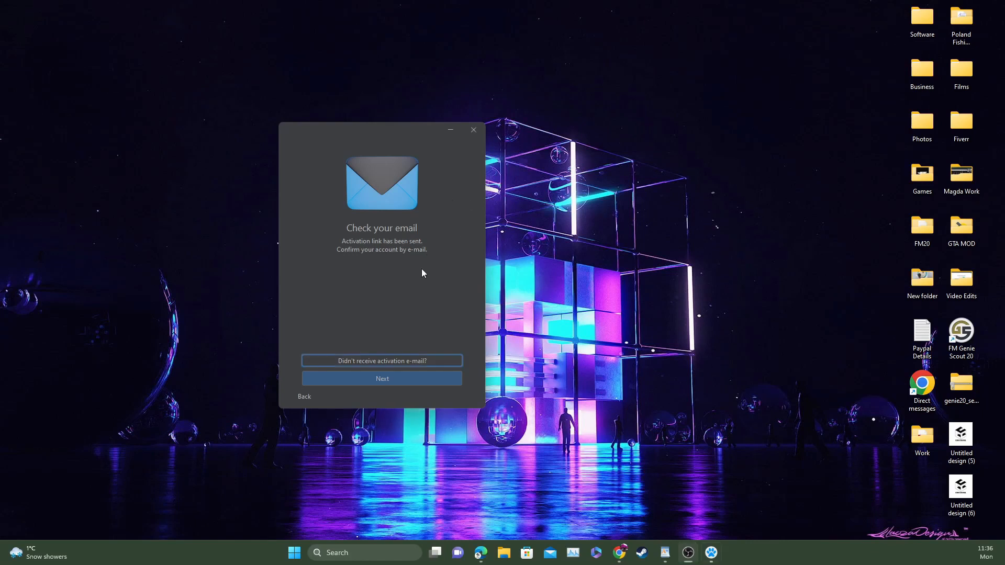
left_click(385, 378)
left_click(356, 261)
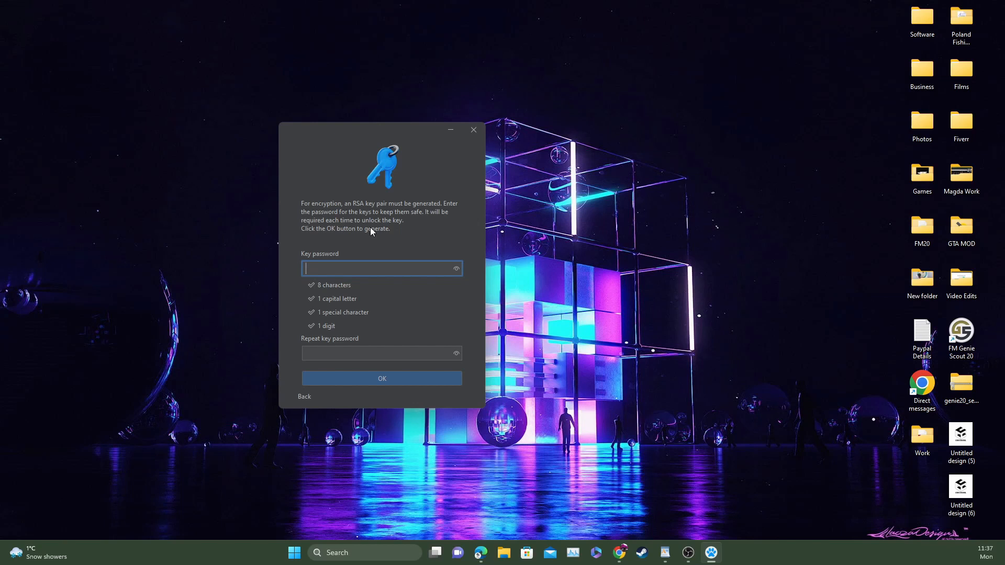
type("••••••••••")
left_click(367, 355)
type("••••••••••")
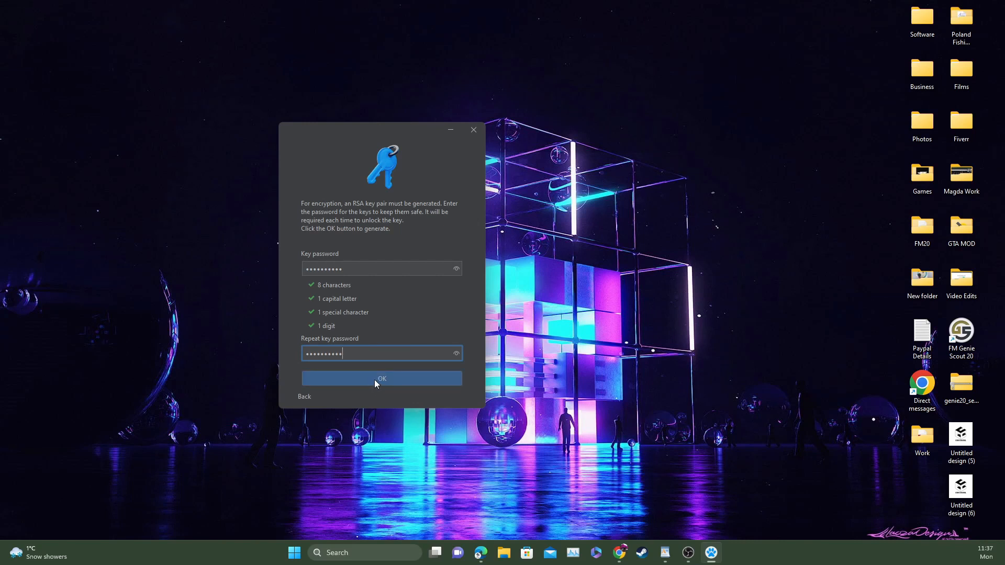
left_click(371, 379)
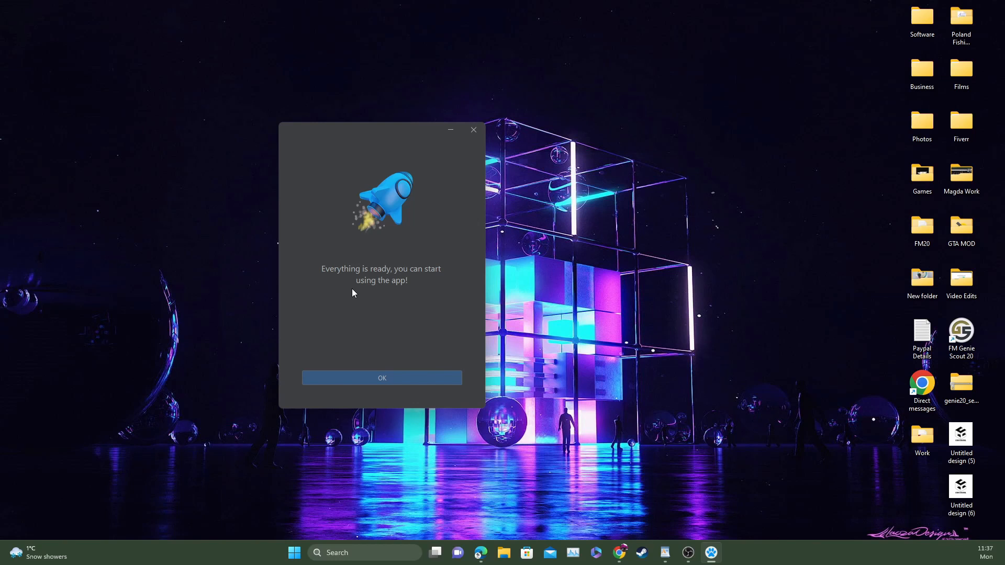
left_click(378, 382)
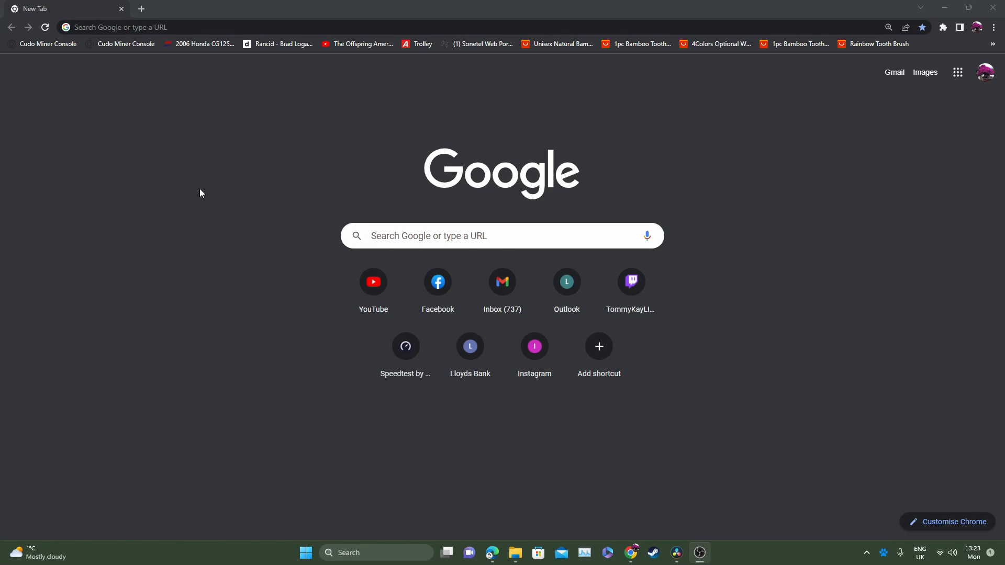
- Open the Chrome Web Store through a Google search for chrome extensions
left_click(202, 28)
left_click(228, 48)
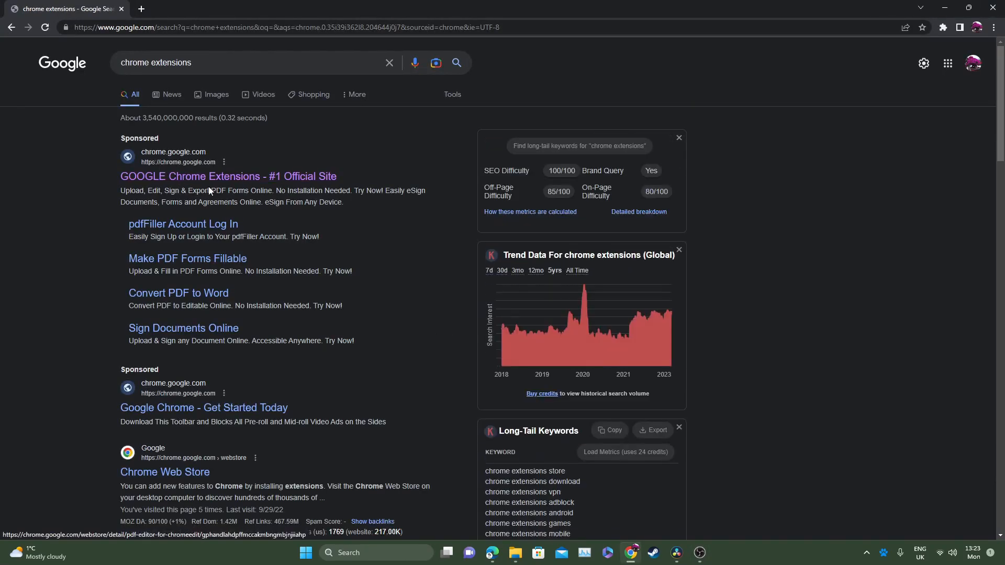
left_click(217, 177)
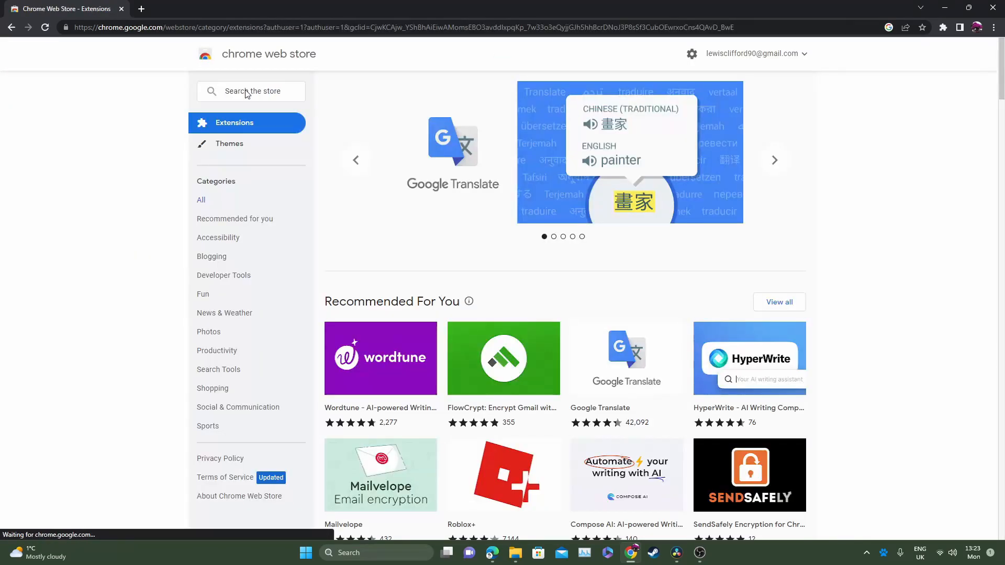
- Search the store for cypherdog and open the Cypherdog Email Encryption extension
left_click(275, 96)
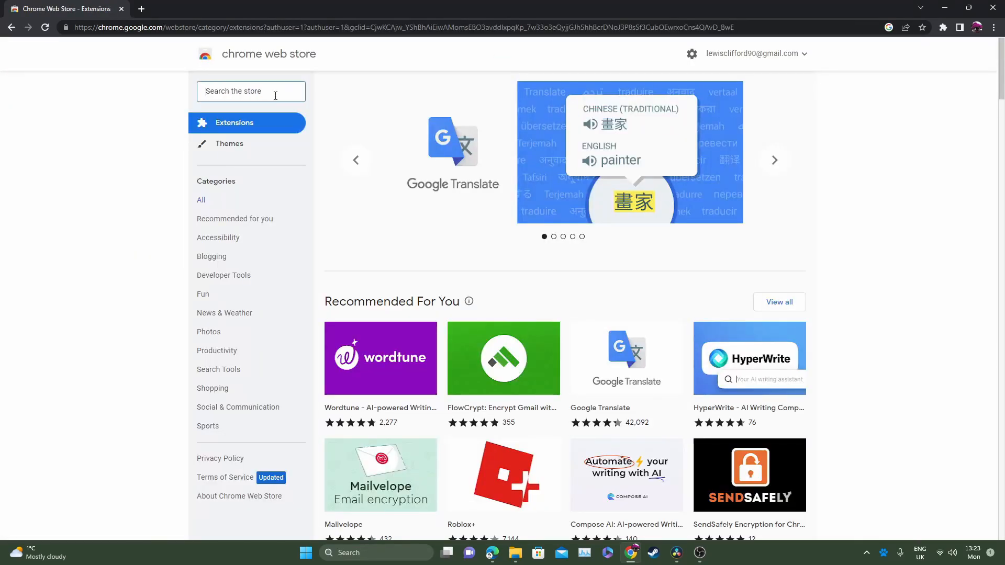
type("cypherdog")
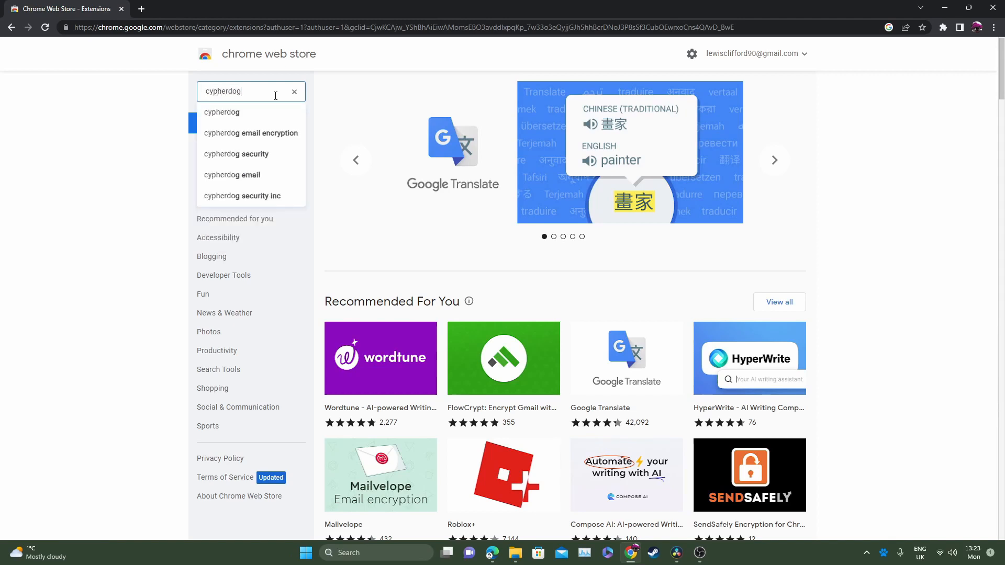
left_click(276, 112)
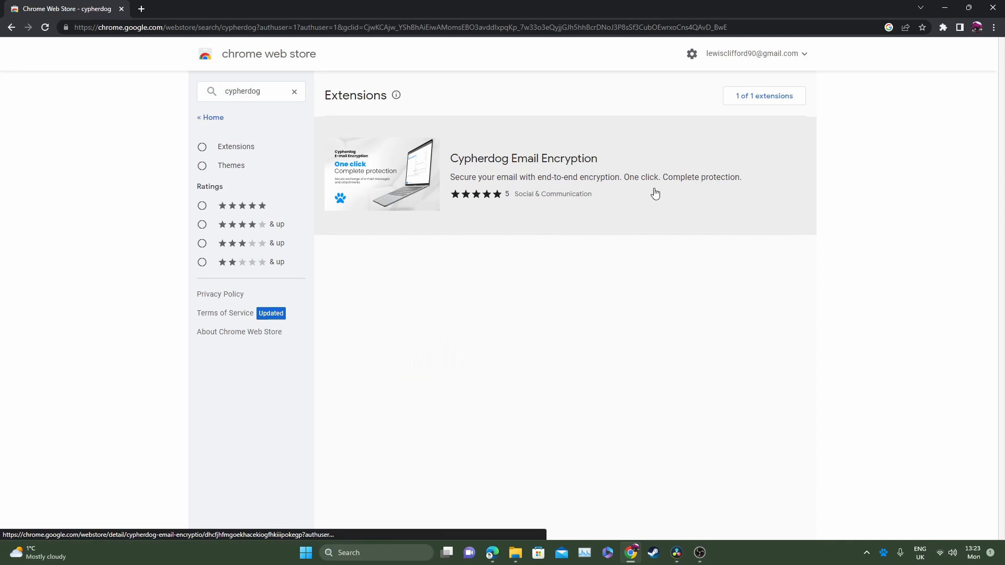
left_click(628, 195)
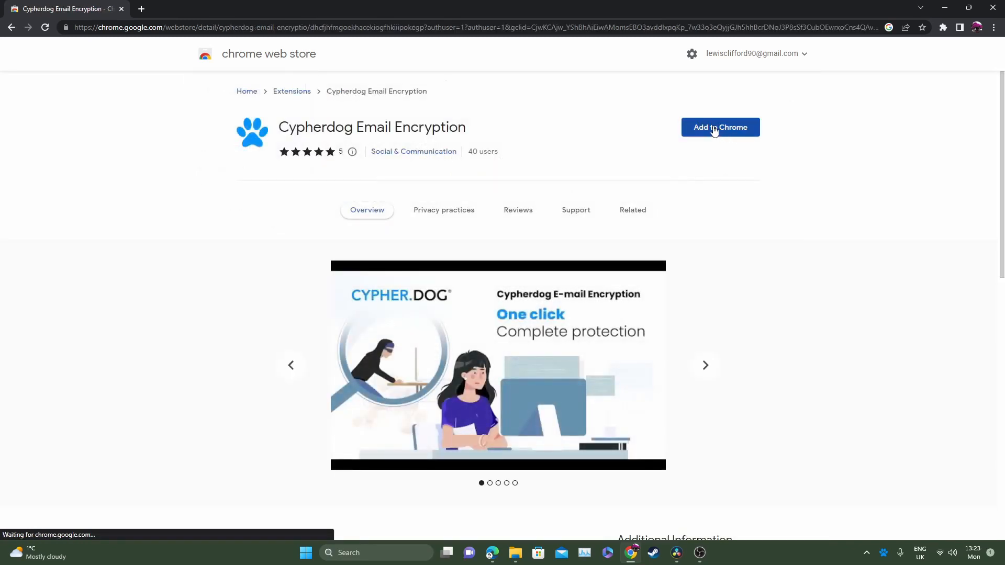
- Add the Cypherdog Email Encryption extension to Chrome
left_click(714, 129)
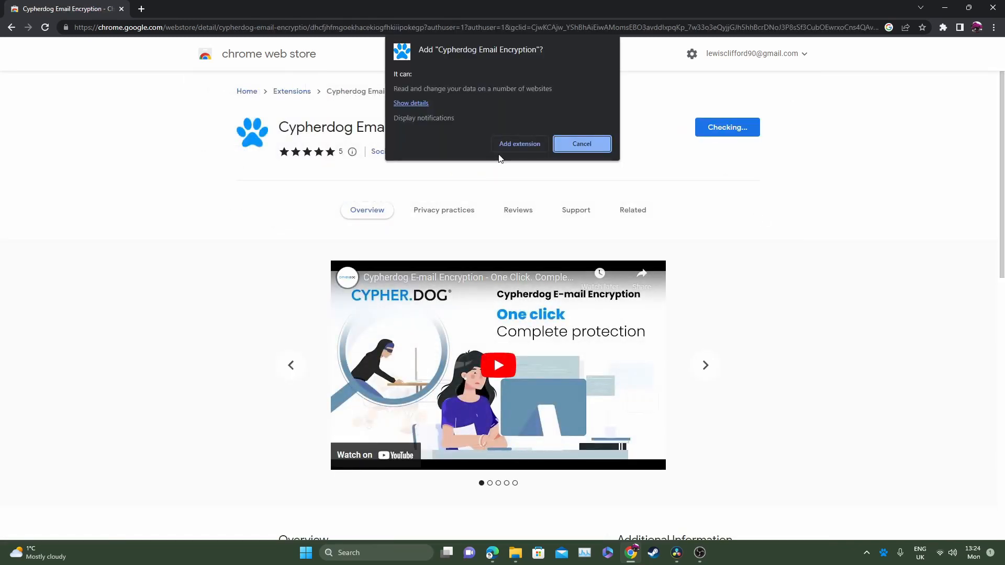
left_click(515, 143)
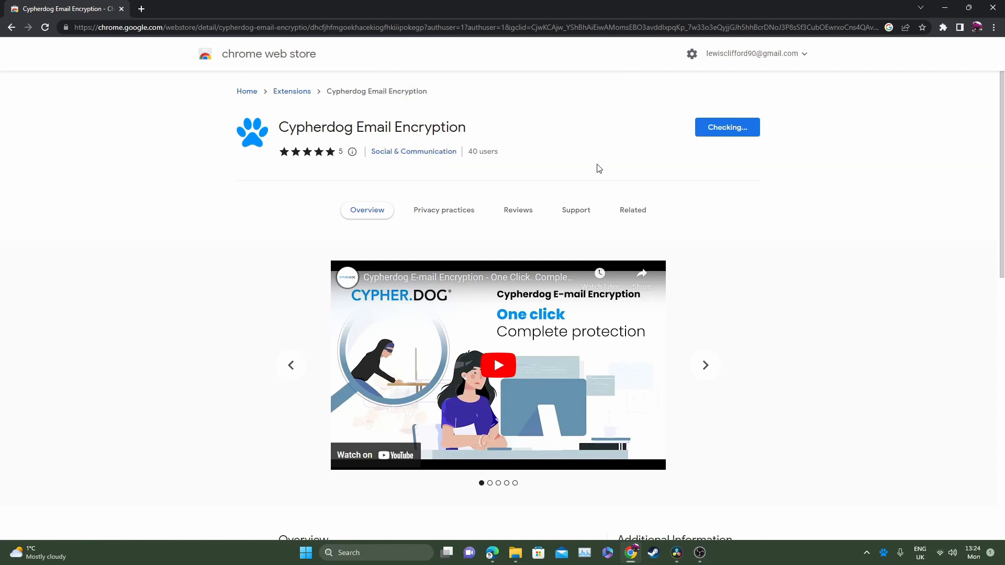
left_click(632, 209)
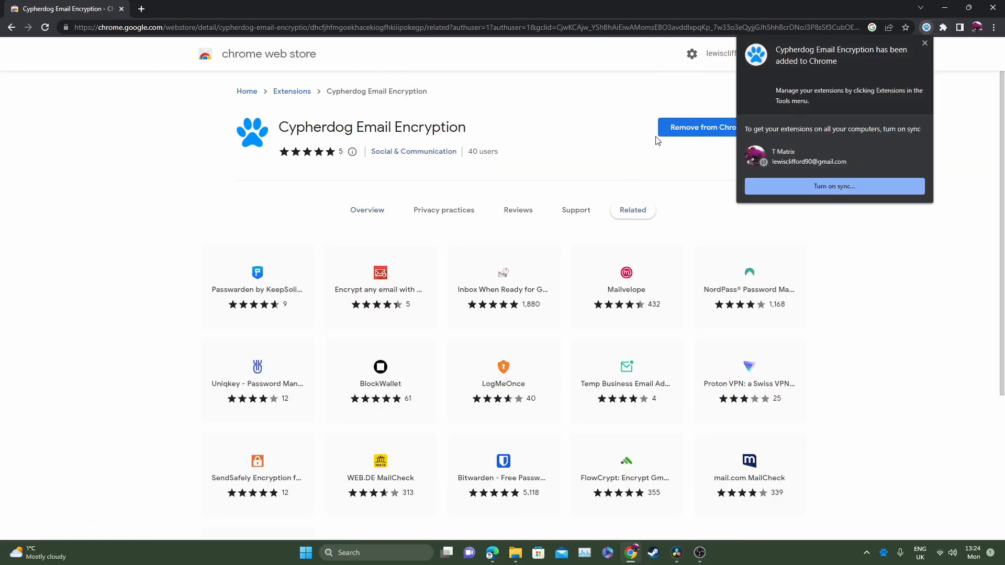
left_click(924, 44)
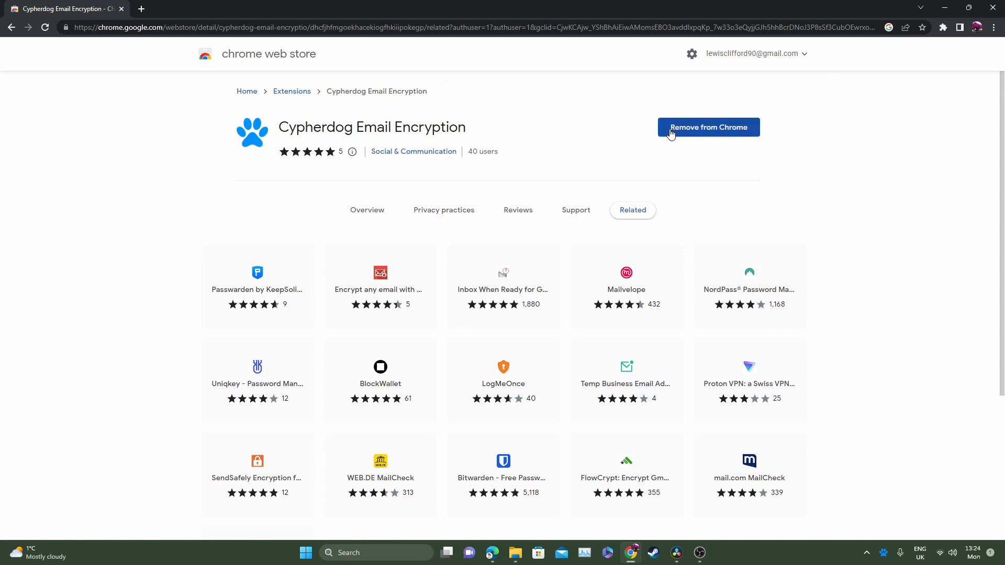
- Open the browser's extensions list to check that Cypherdog Email Encryption is installed, then close it
left_click(943, 28)
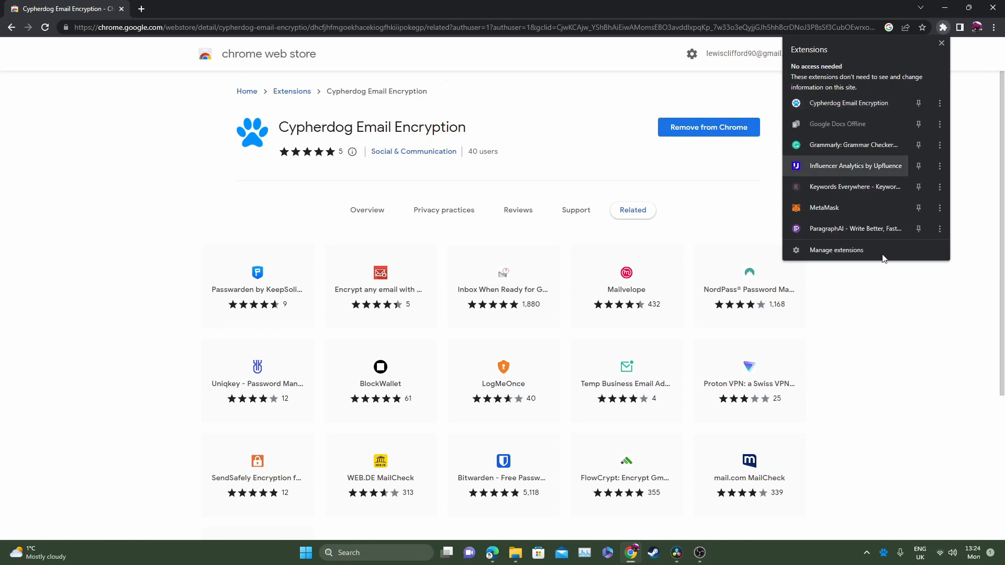
left_click(886, 304)
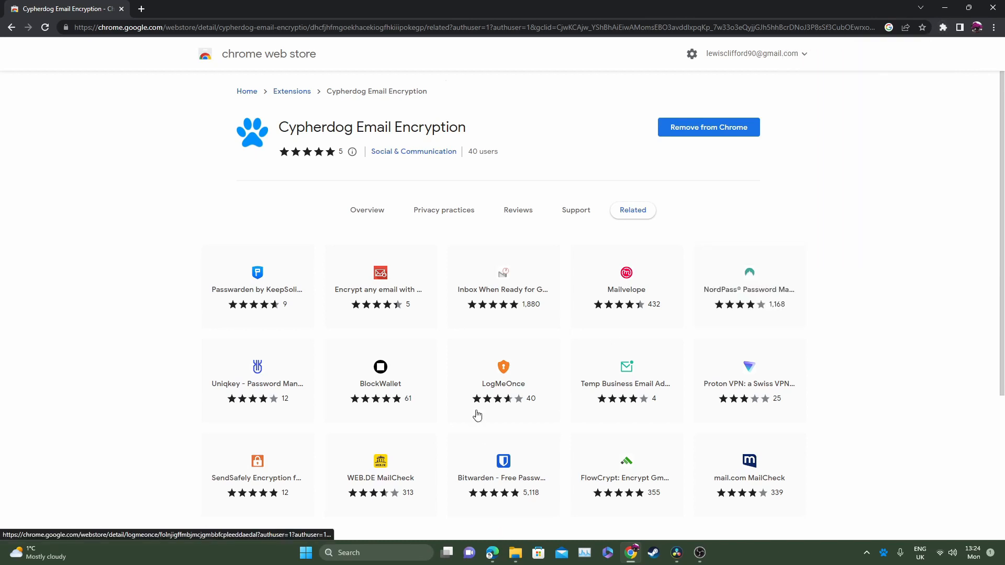
- Switch to Microsoft Edge and search the Edge Add-ons store for cypherdog
left_click(492, 553)
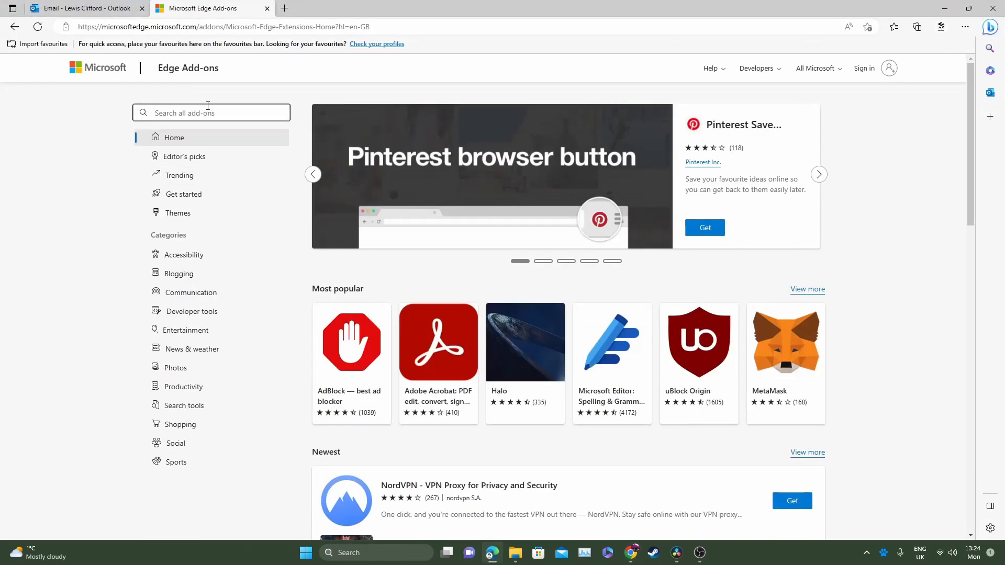
left_click(229, 113)
type("cy")
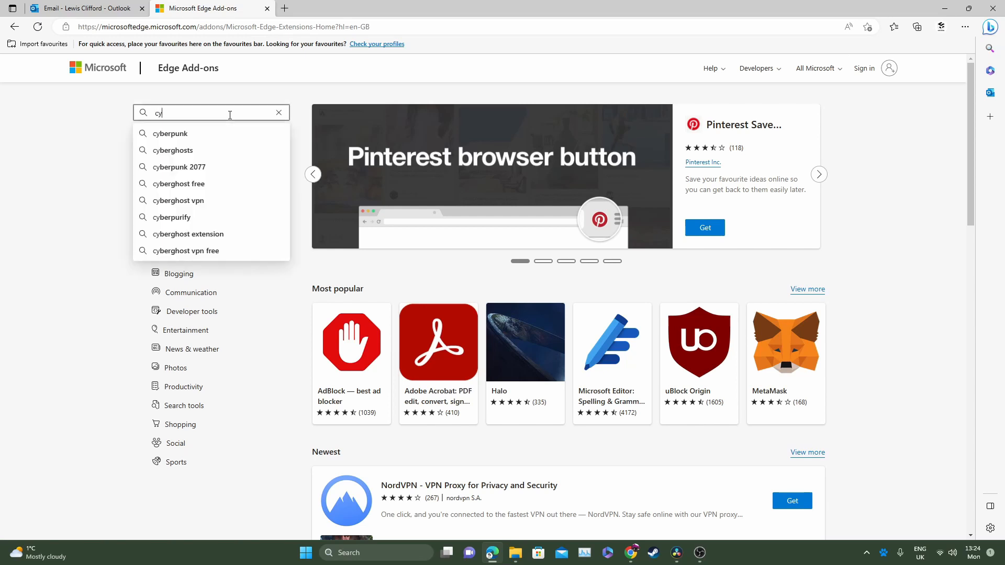
type("pherdog")
key("Return")
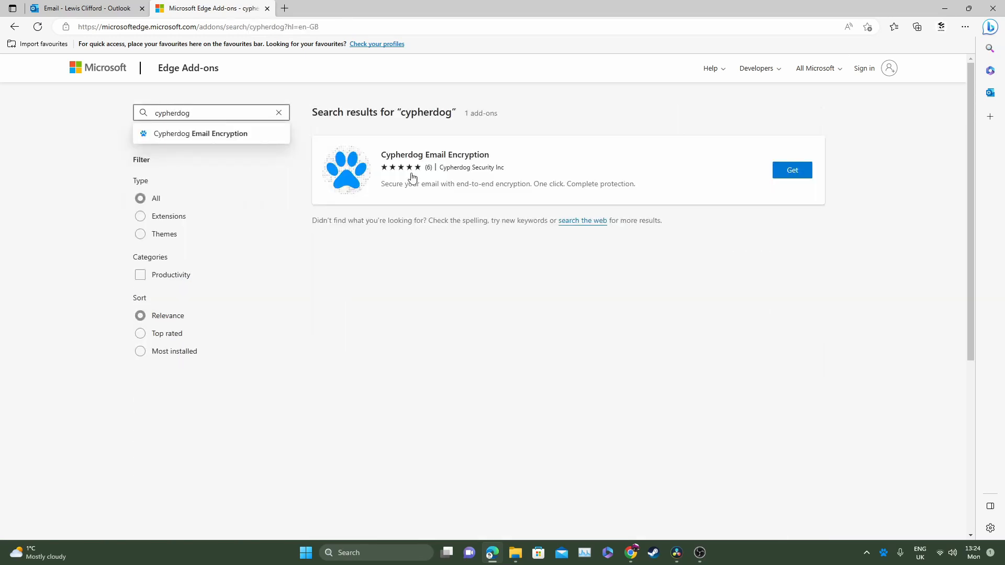
- Add the Cypherdog Email Encryption extension to Microsoft Edge and dismiss the confirmation
left_click(793, 176)
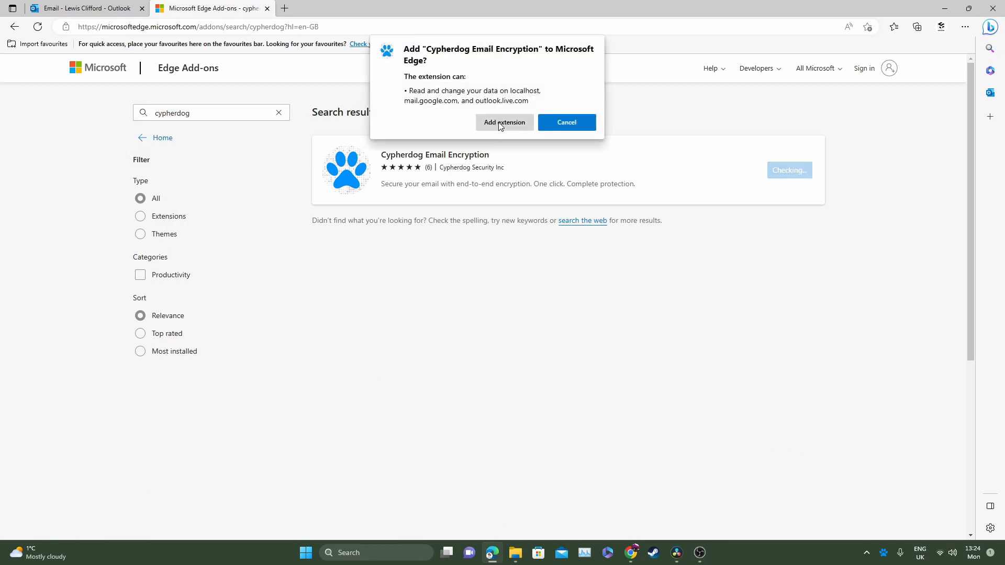
left_click(501, 125)
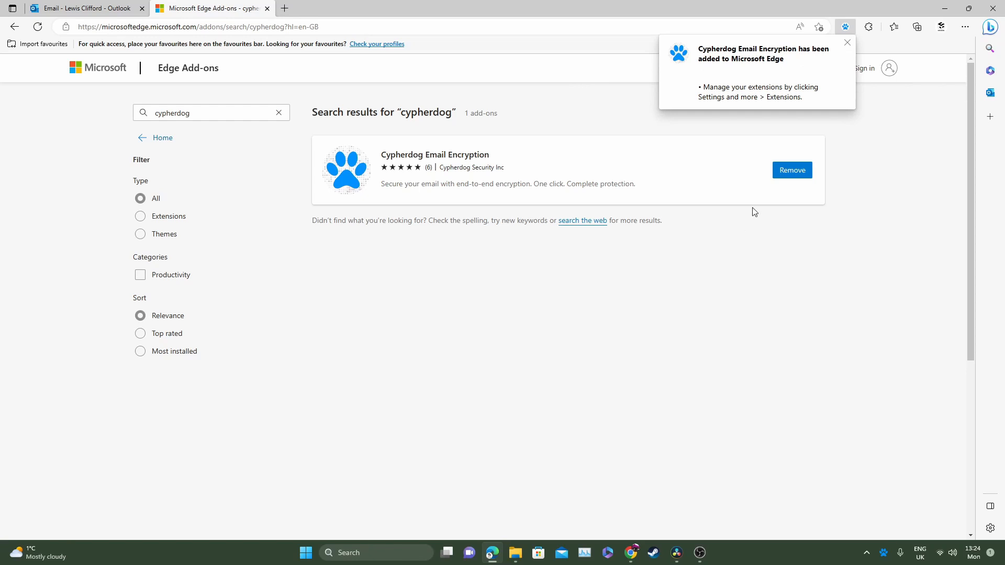
left_click(847, 42)
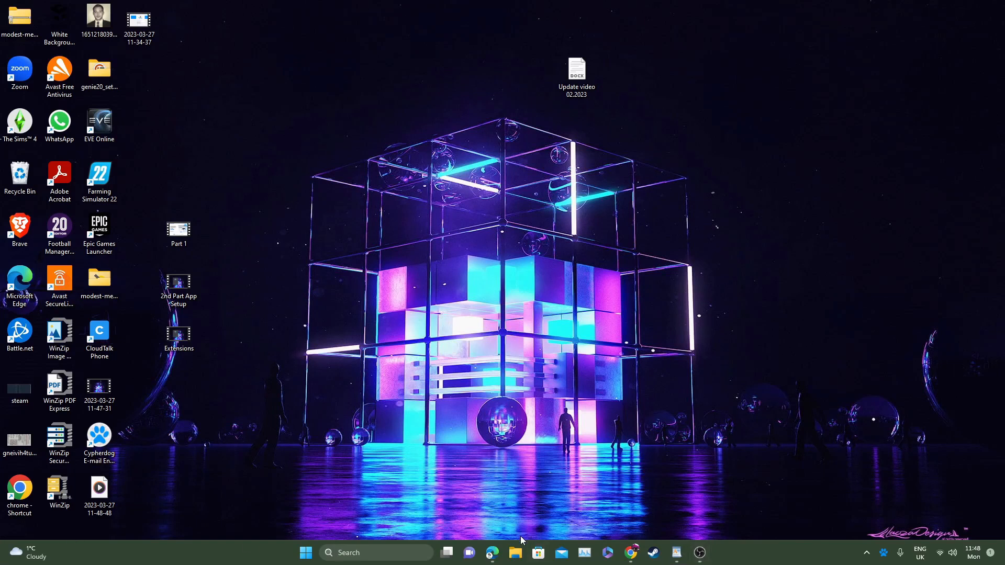
- Back up the keys from the Cypherdog tray menu, confirming with the login password, and save the file as backup
right_click(887, 556)
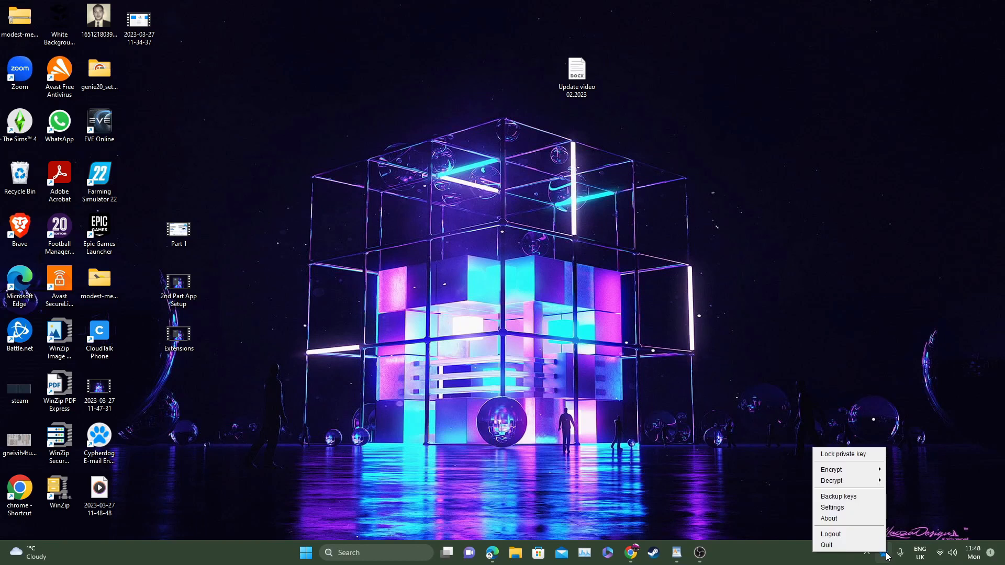
left_click(867, 501)
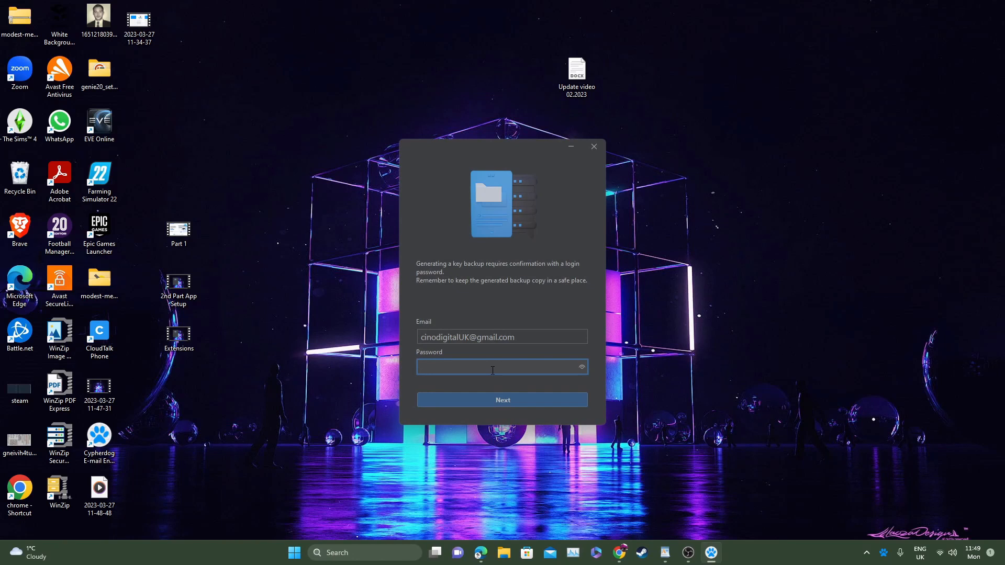
type("••••••••••")
left_click(503, 400)
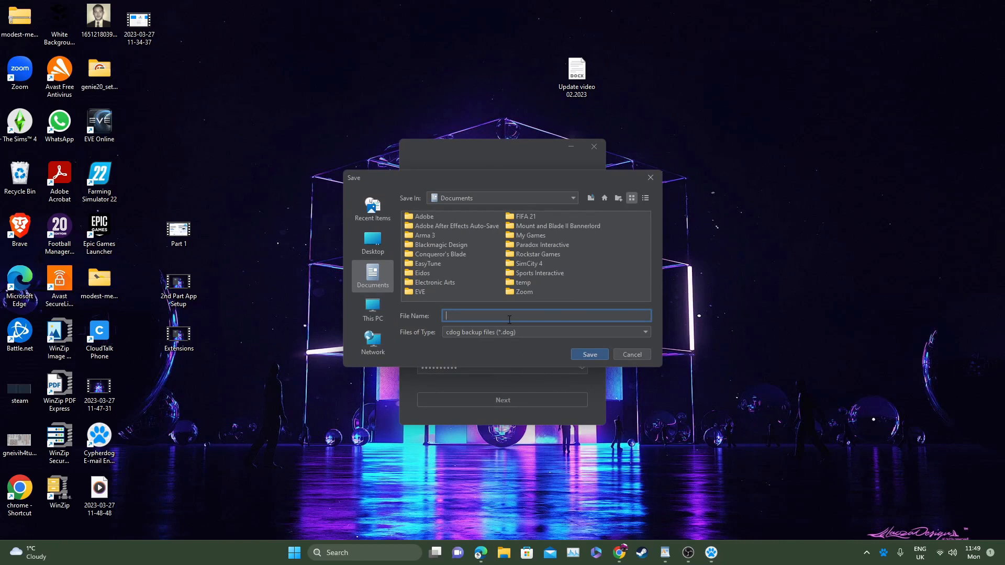
type("backup")
left_click(589, 355)
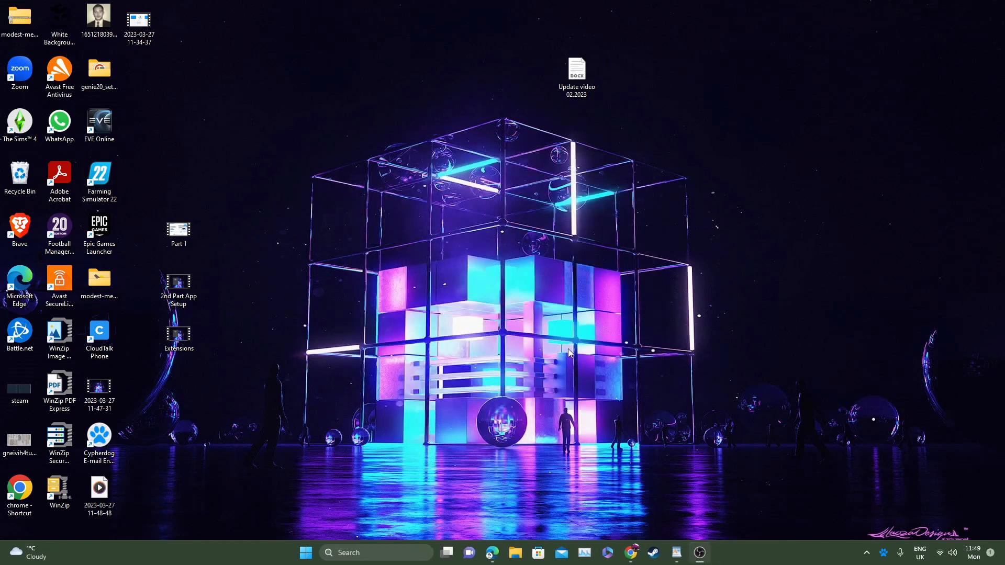